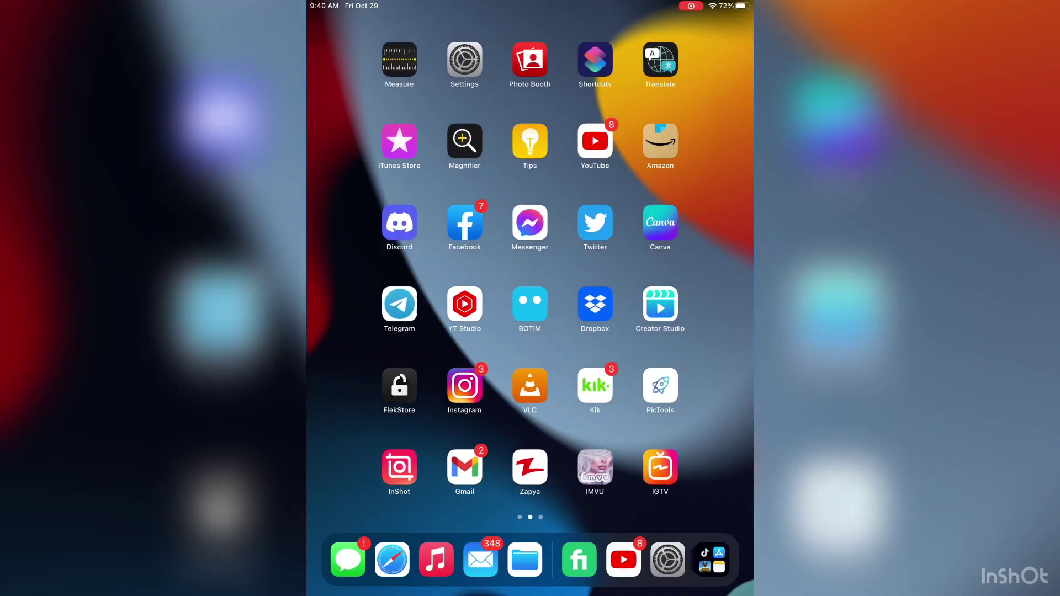
scroll(530, 298, "right", 1)
scroll(530, 298, "left", 1)
scroll(530, 299, "left", 1)
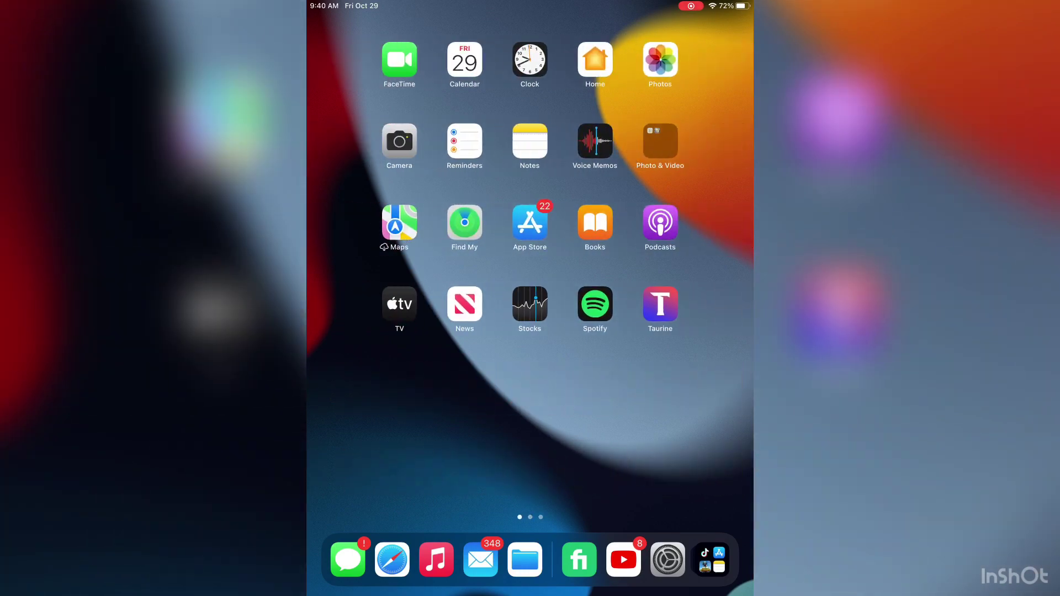
scroll(531, 299, "right", 1)
scroll(530, 299, "right", 1)
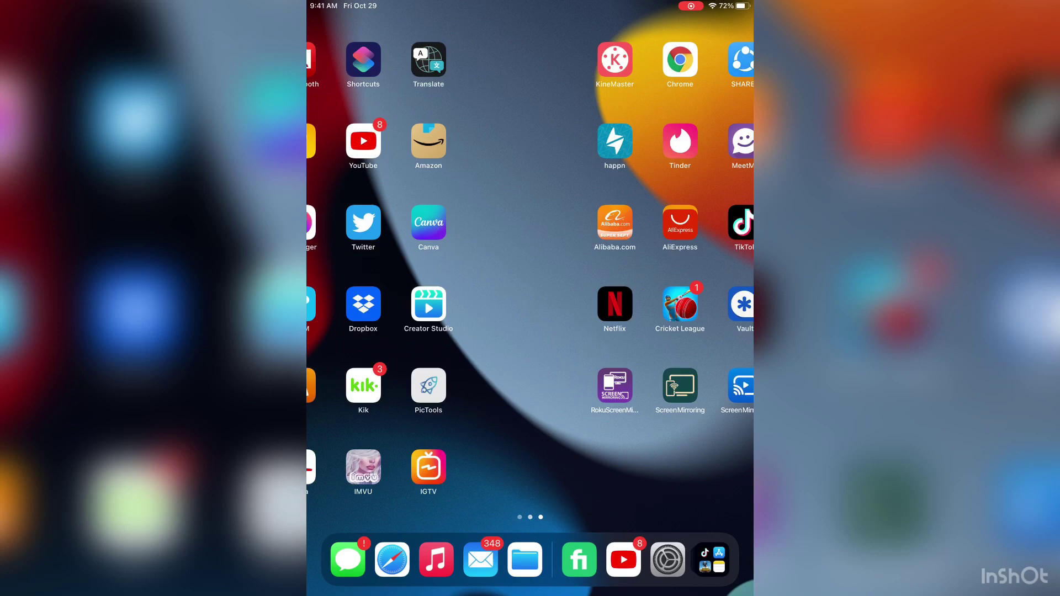
scroll(530, 299, "left", 1)
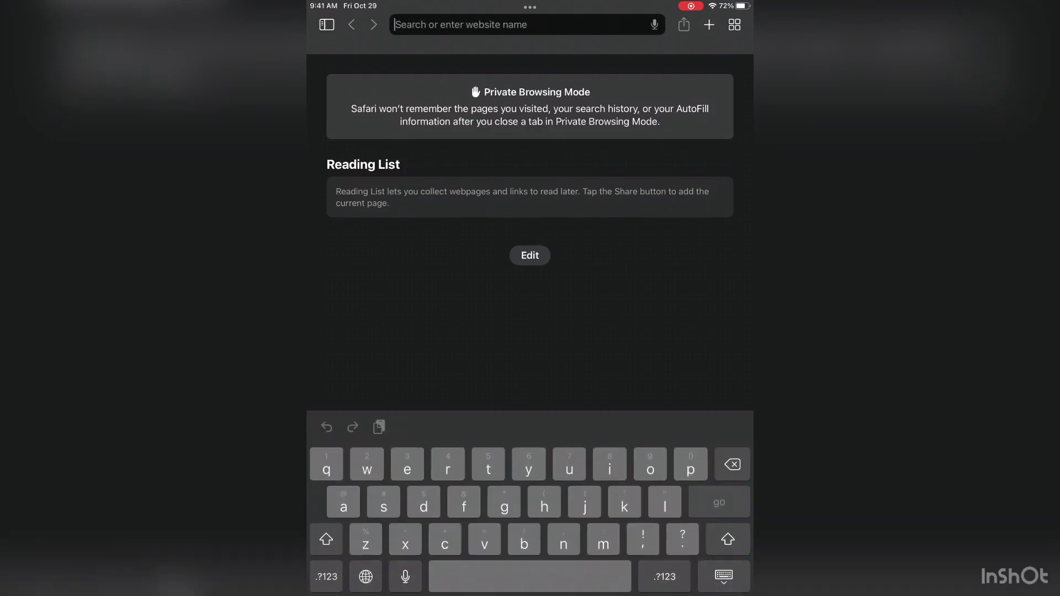
type("apple ")
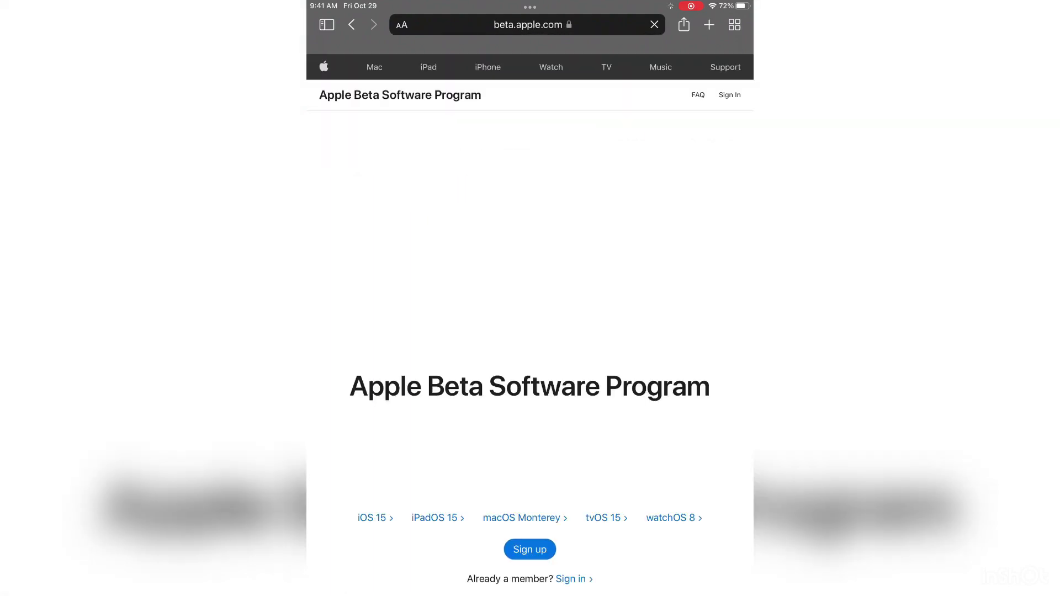
scroll(530, 332, "down", 5)
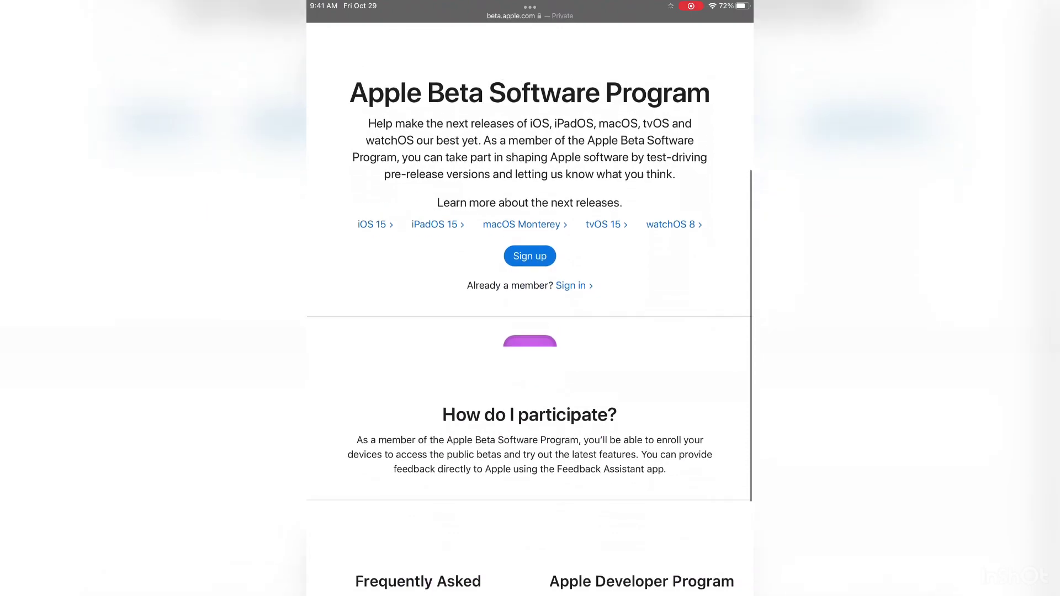
Sign in to the Apple Beta Software Program with the Apple ID and passcode.
left_click(570, 295)
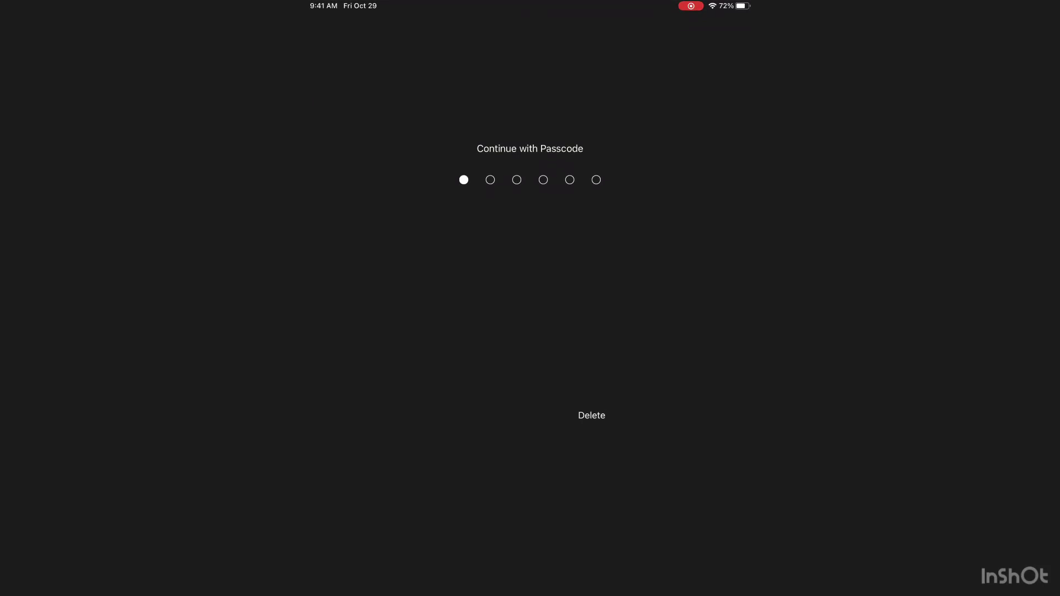
type("*****")
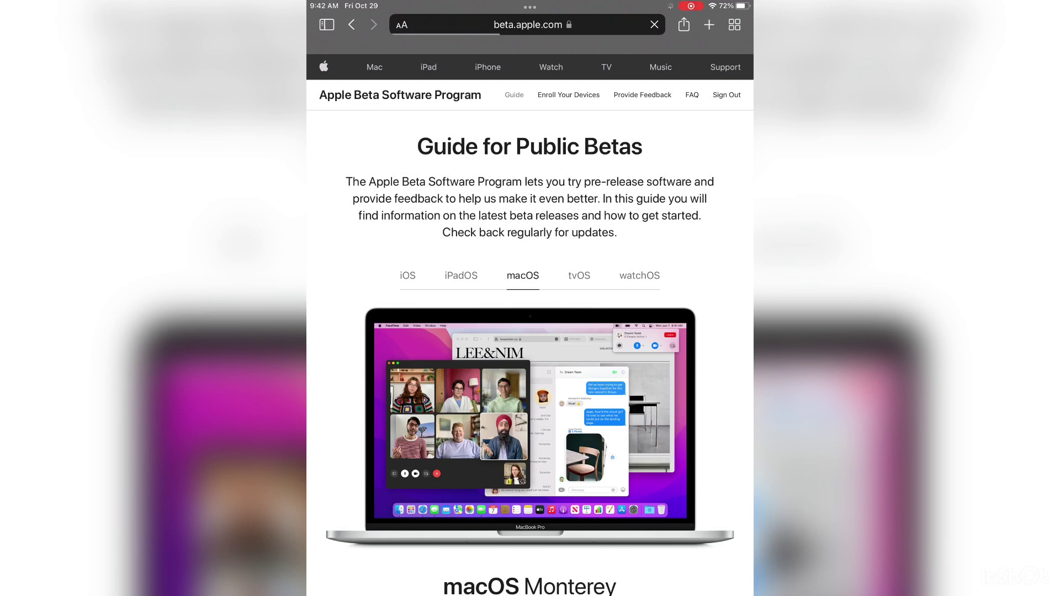
Switch the Guide for Public Betas to the iPadOS tab.
left_click(462, 275)
left_click(408, 275)
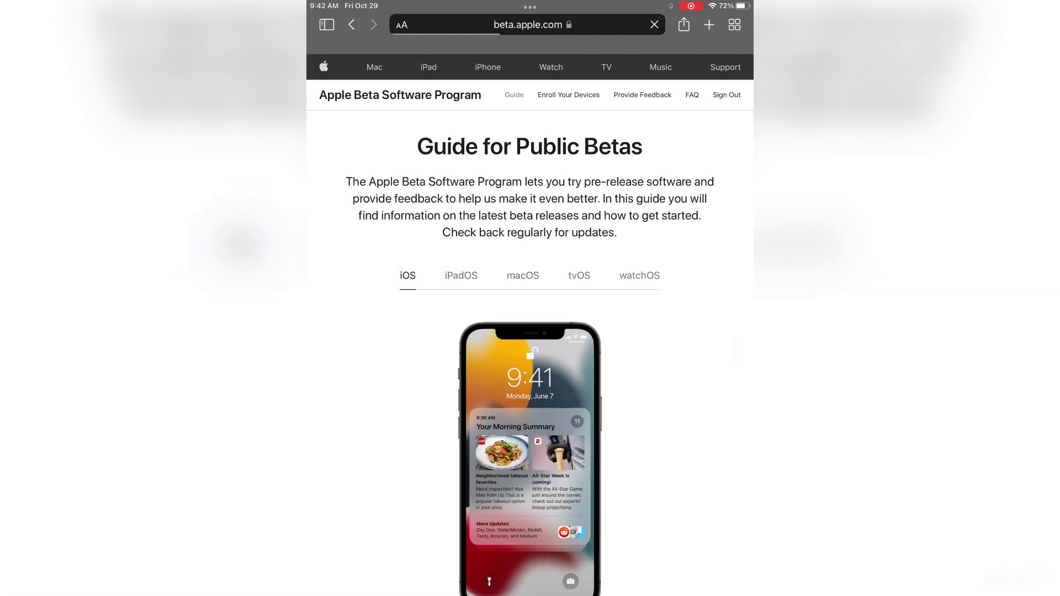
left_click(461, 275)
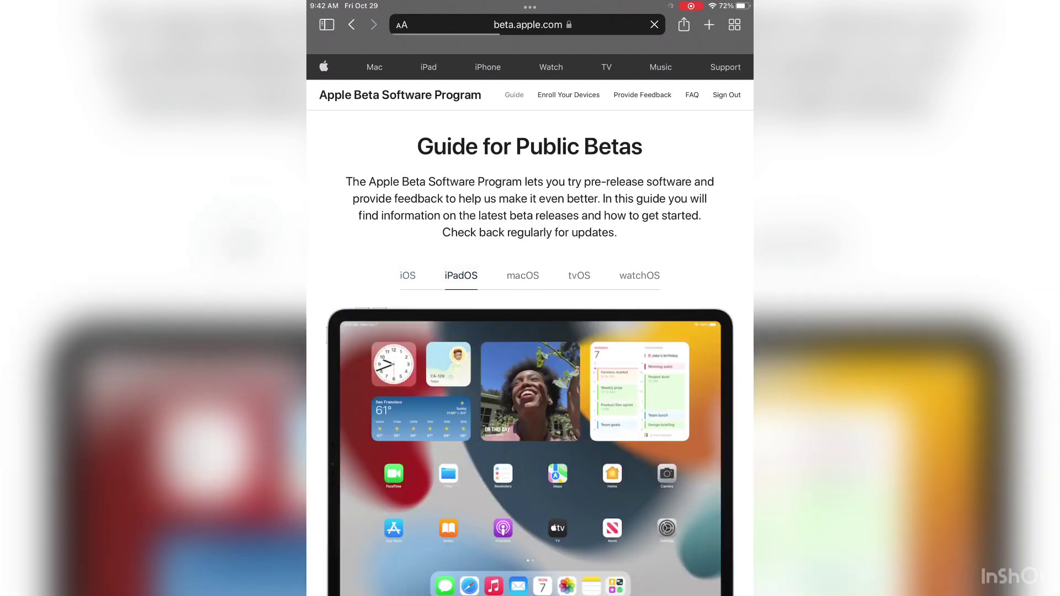
scroll(530, 332, "down", 5)
scroll(530, 332, "up", 3)
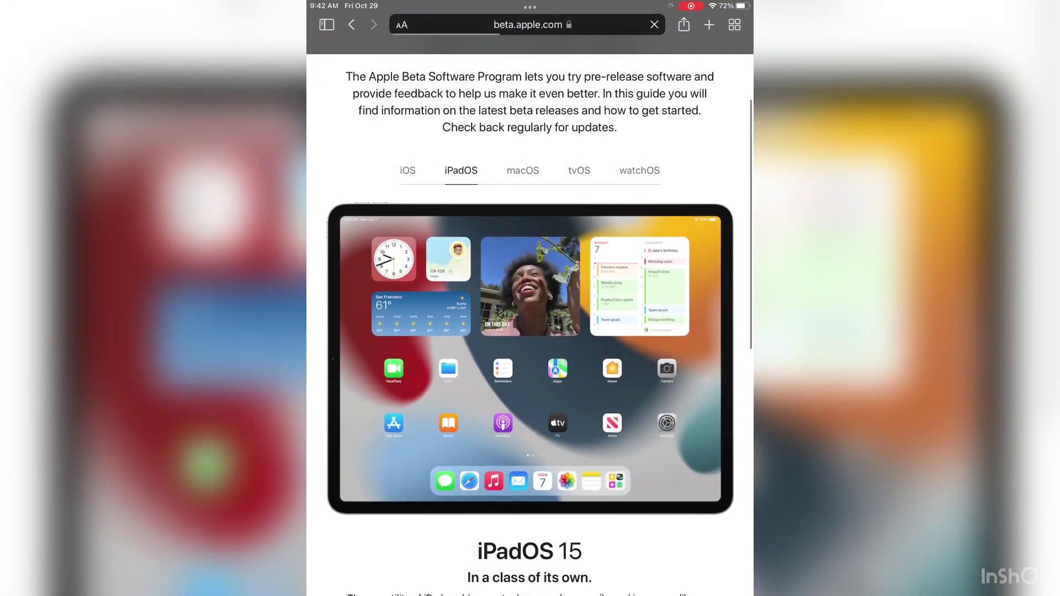
left_click(408, 171)
left_click(462, 171)
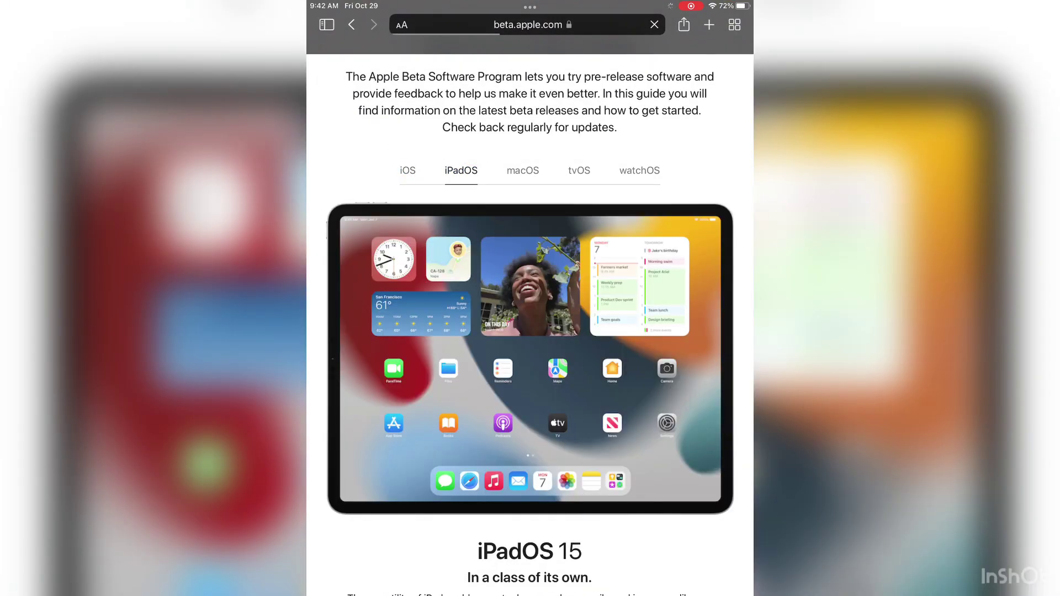
scroll(530, 332, "down", 5)
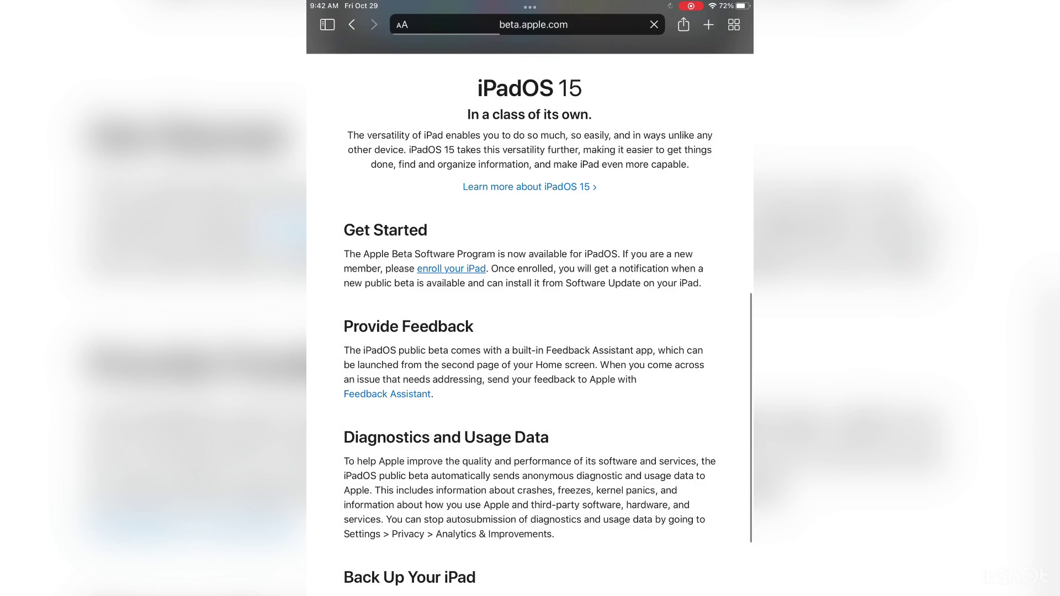
Open the iPad enrollment steps and download the beta profile, allowing the download.
left_click(444, 275)
left_click(461, 253)
scroll(531, 331, "down", 2)
scroll(530, 332, "down", 5)
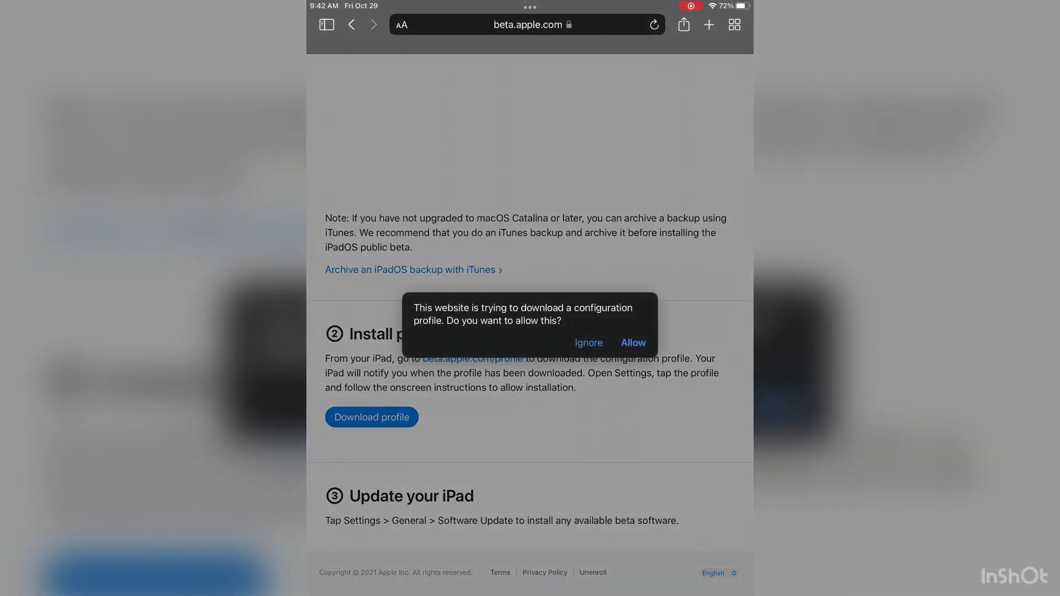
left_click(634, 342)
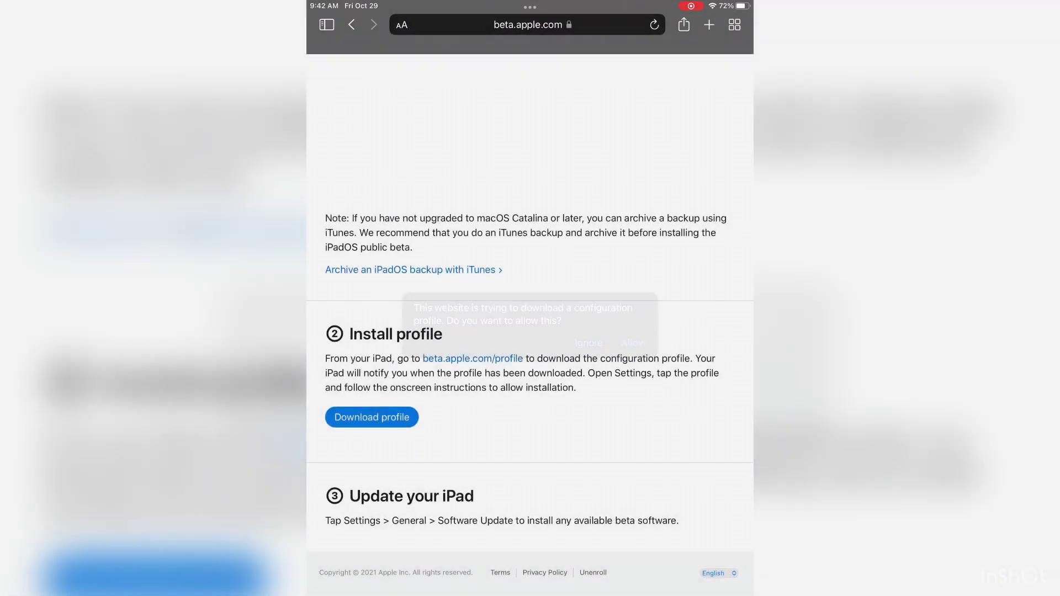
left_click(530, 323)
left_click_drag(530, 592, 530, 332)
Install the downloaded iOS & iPadOS 15 beta profile, accepting consent and postponing the restart.
left_click(464, 59)
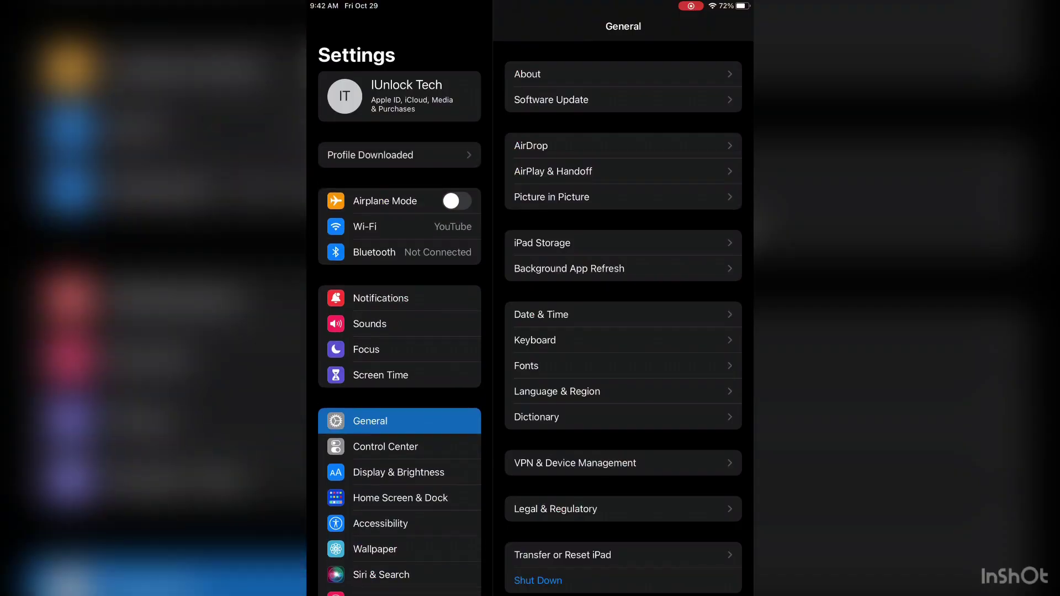
left_click(364, 155)
left_click(661, 133)
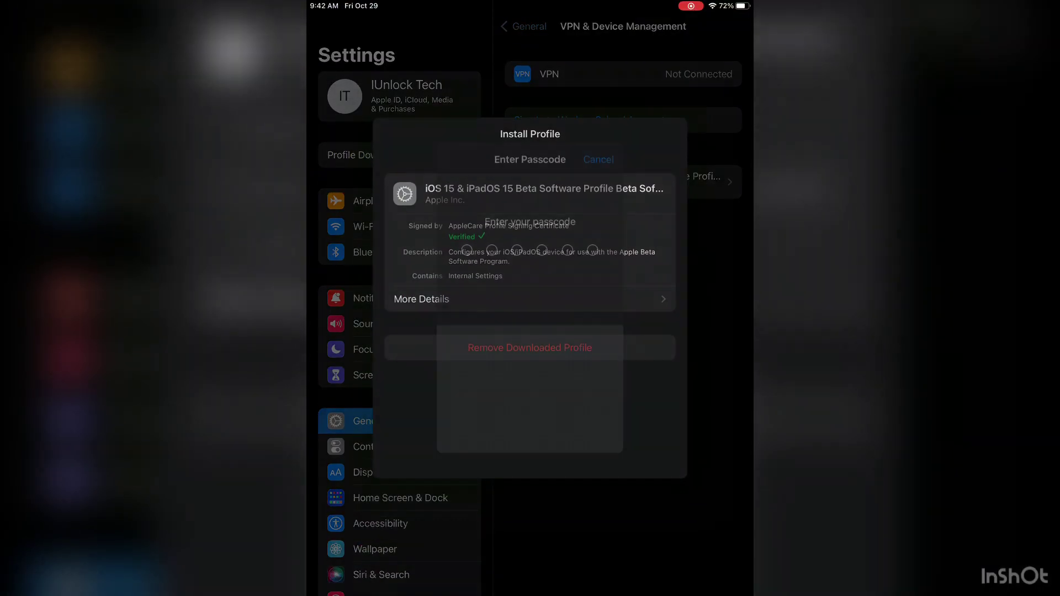
type("123")
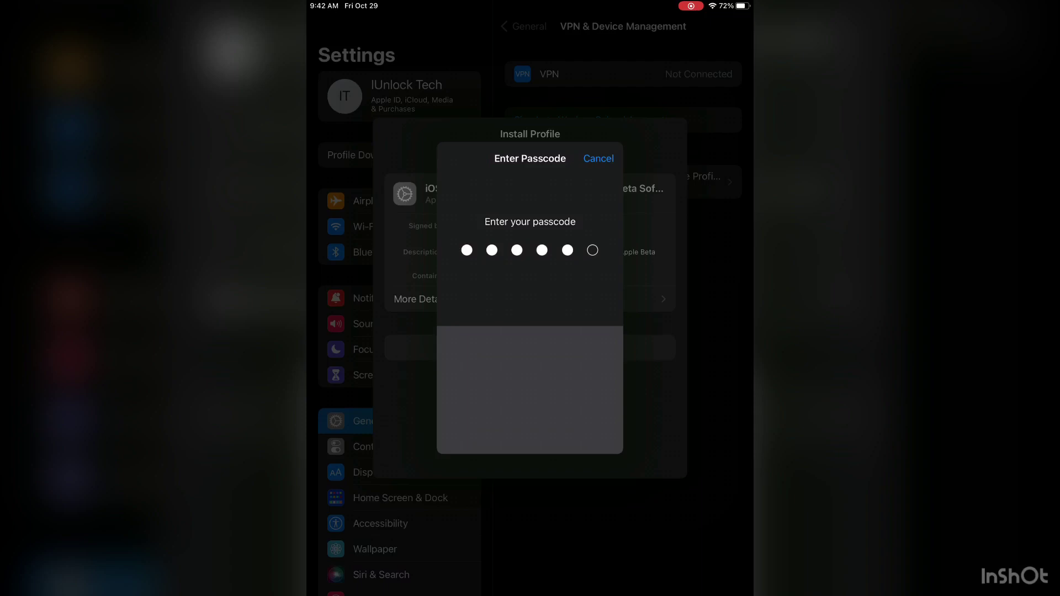
type("6")
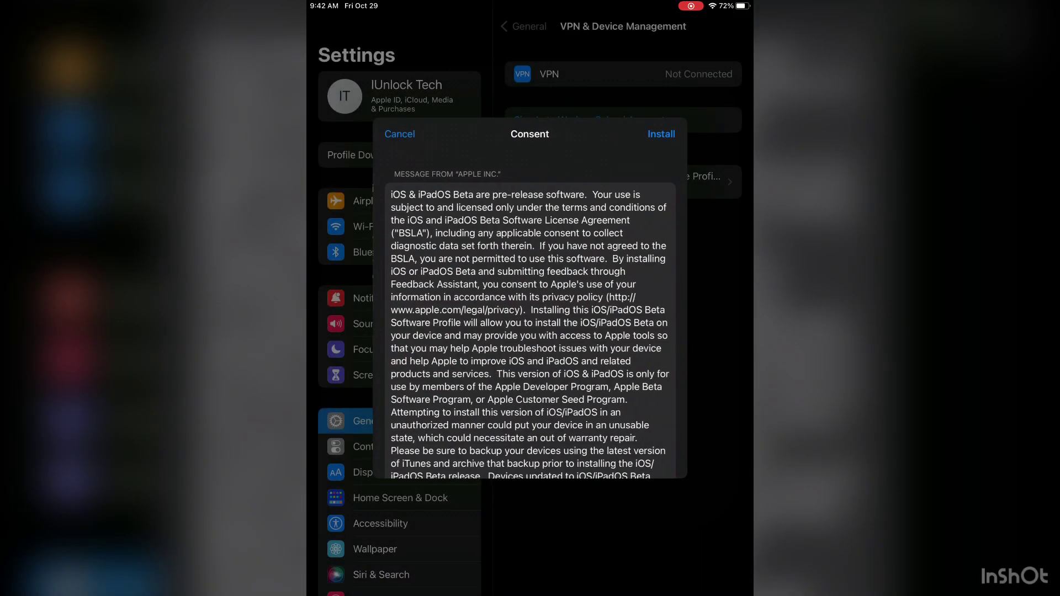
left_click(661, 133)
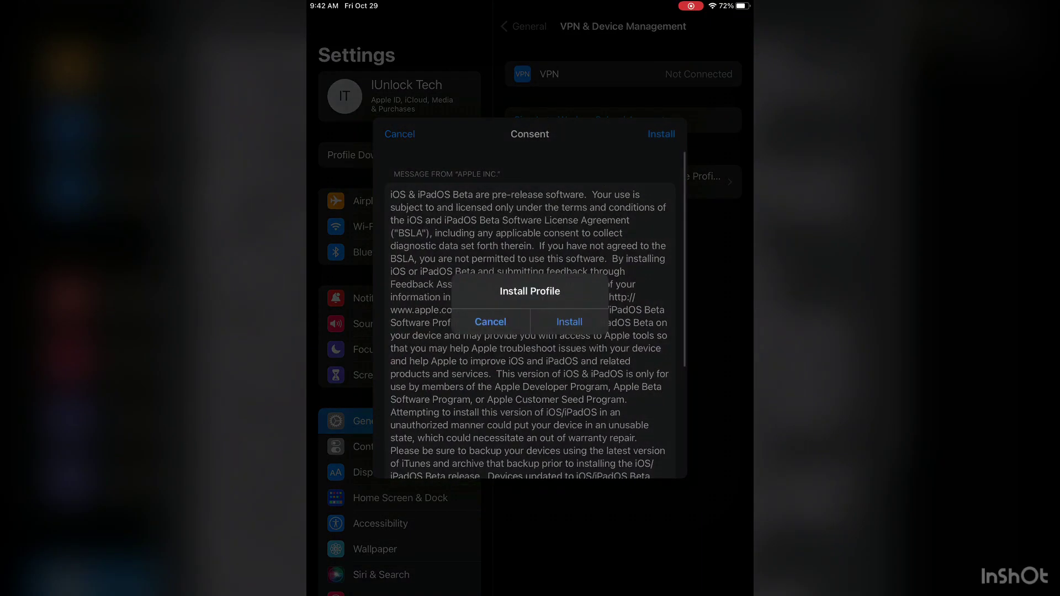
left_click(568, 321)
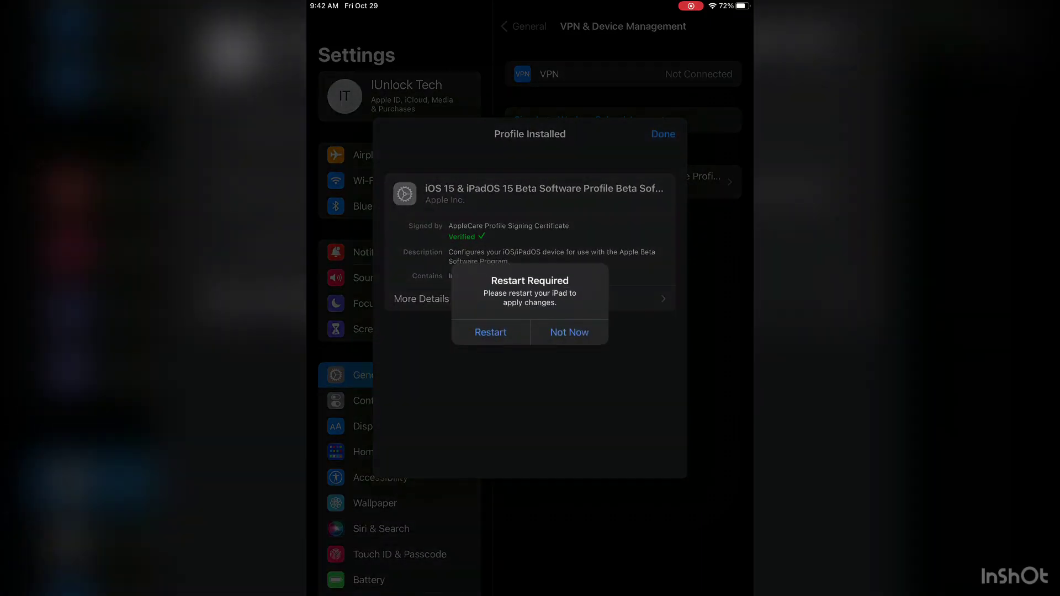
left_click(570, 333)
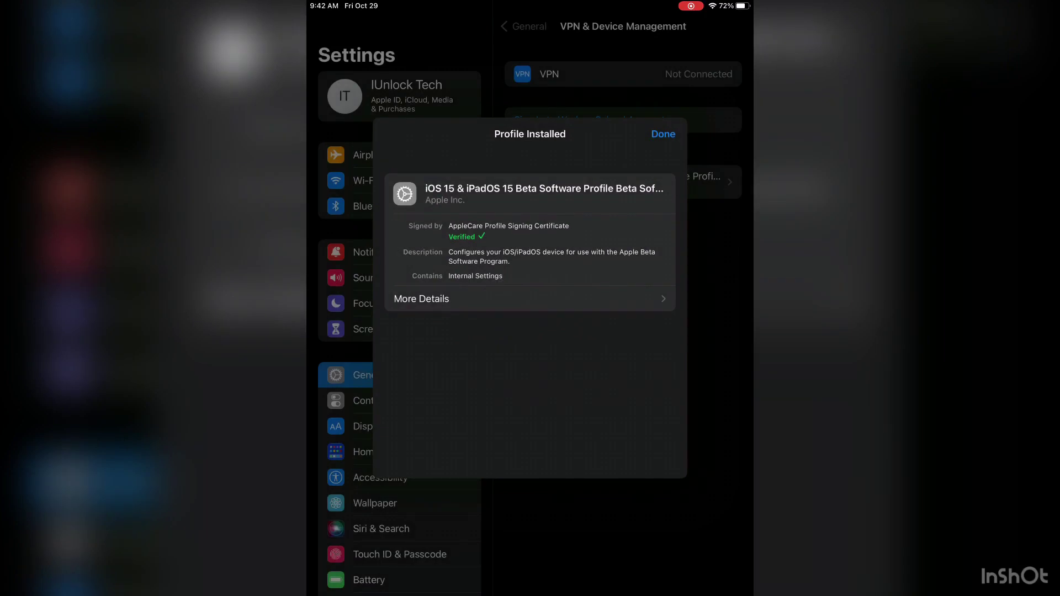
left_click(663, 133)
Close YouTube, Safari and Fiverr in the app switcher and return to the Home Screen.
left_click_drag(530, 592, 530, 331)
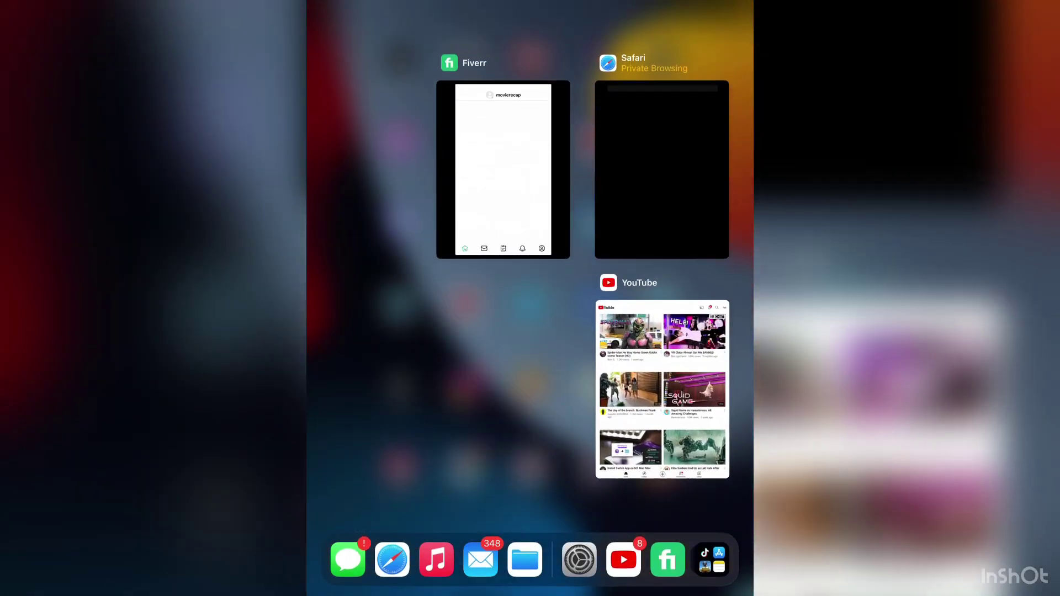
left_click_drag(662, 390, 663, 83)
left_click_drag(663, 166, 663, 17)
left_click_drag(637, 356, 662, 33)
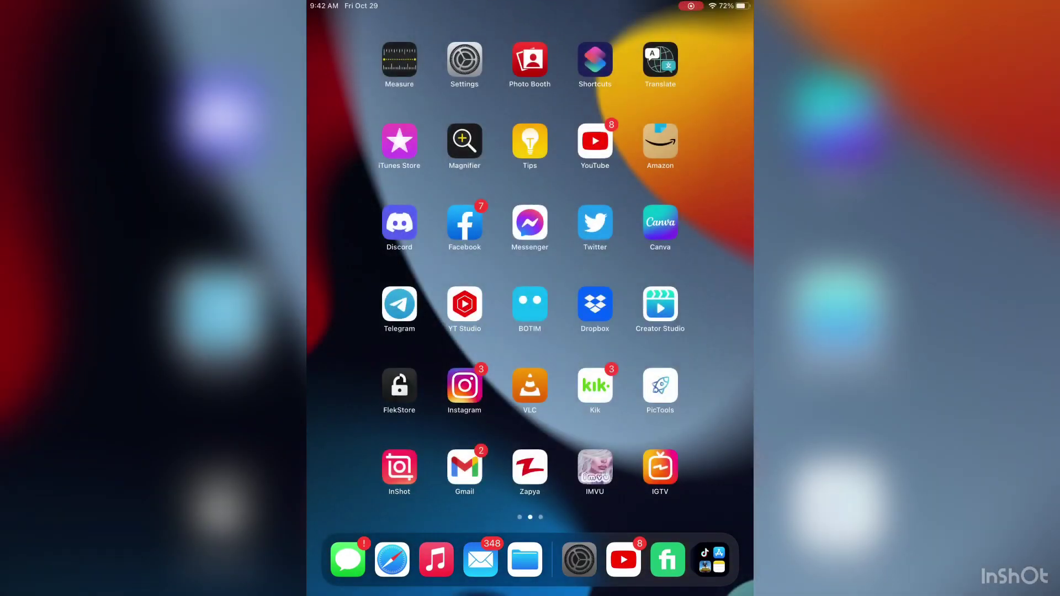
Reopen Settings to General > Software Update to check for the iPadOS 15.2 Public Beta.
left_click(464, 60)
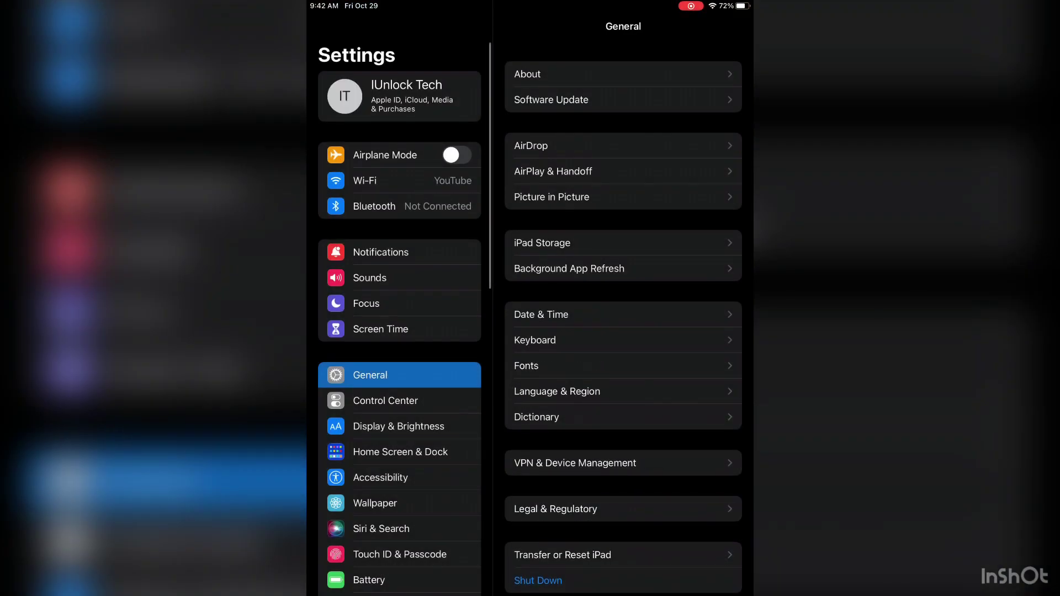
left_click(551, 99)
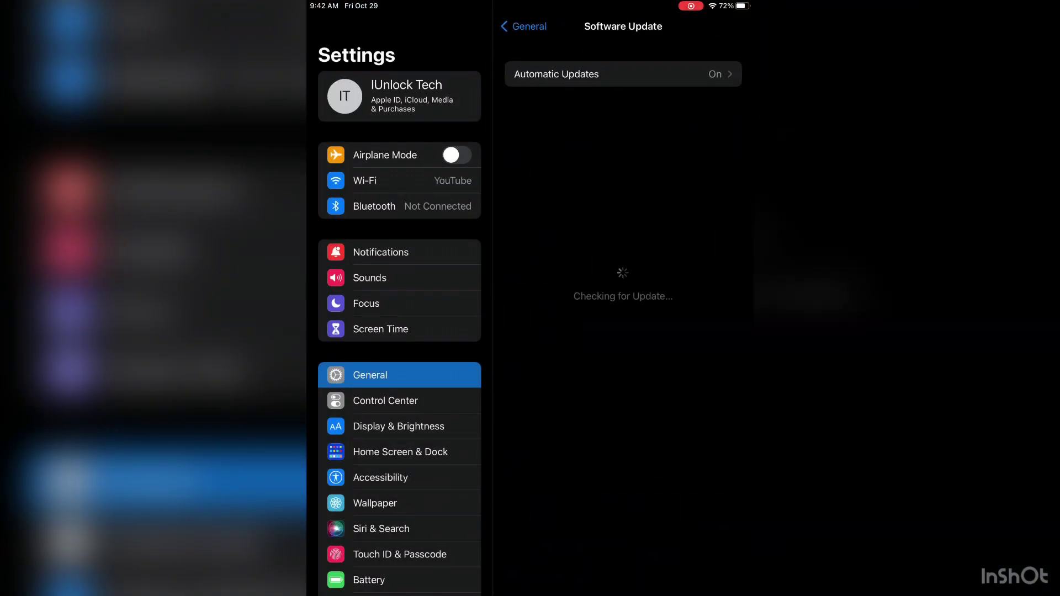